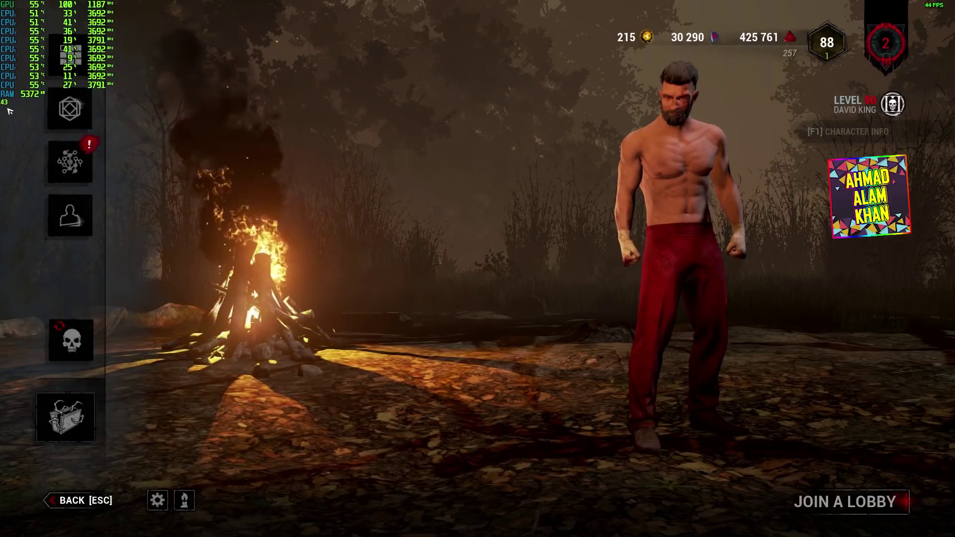
- Check the current Quality and Resolution graphics settings, then back out to the lobby
click(157, 500)
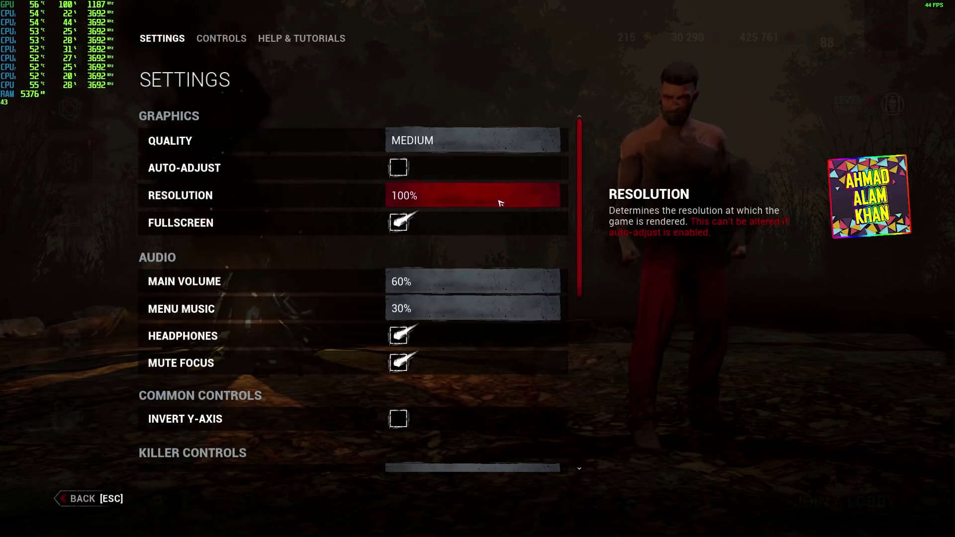
key(Escape)
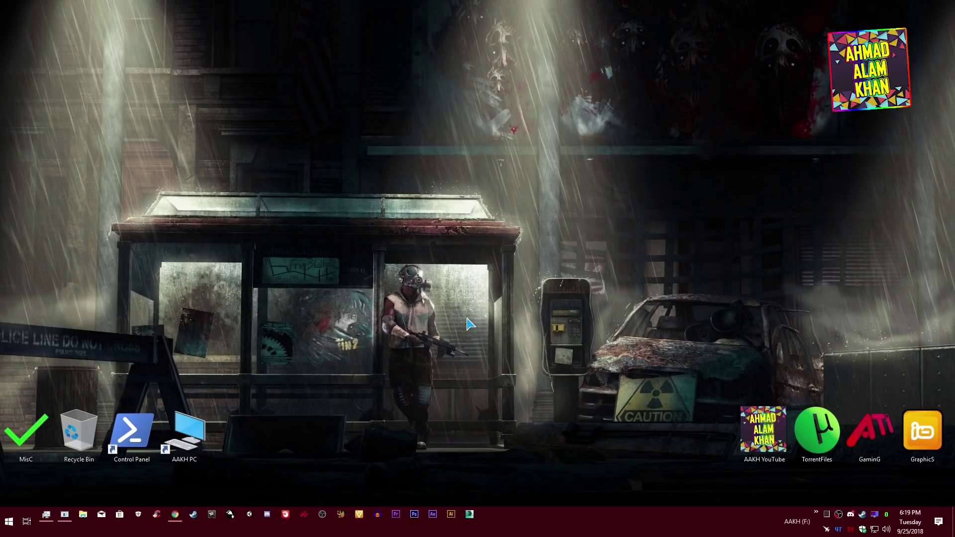
- Go from %appdata% to AppData\Local\DeadByDaylight\Saved\Config\WindowsNoEditor
key(super+r)
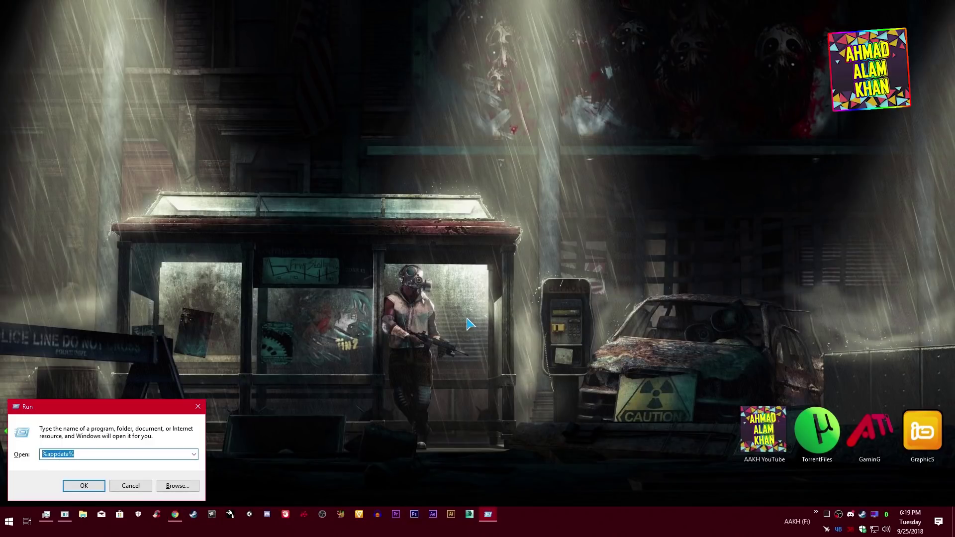
key(Return)
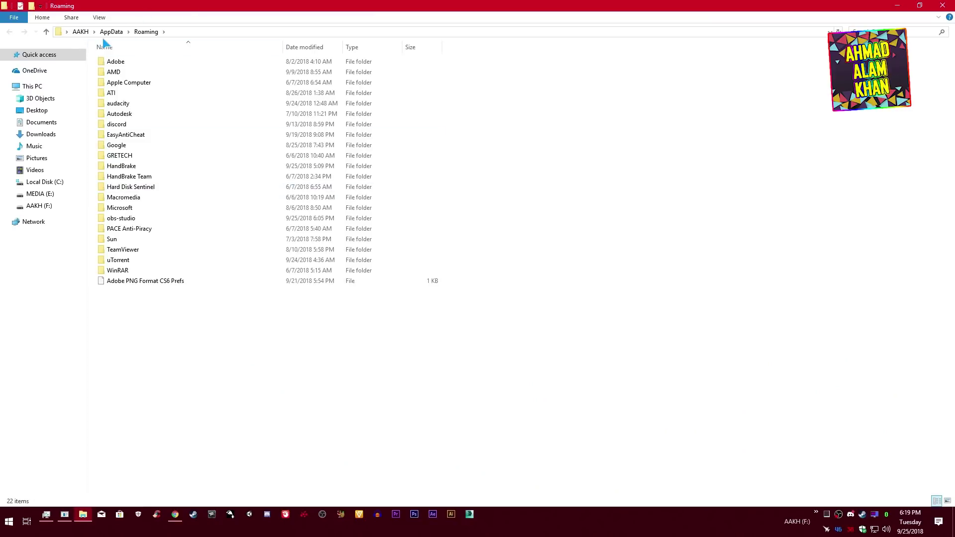
click(110, 32)
double_click(124, 63)
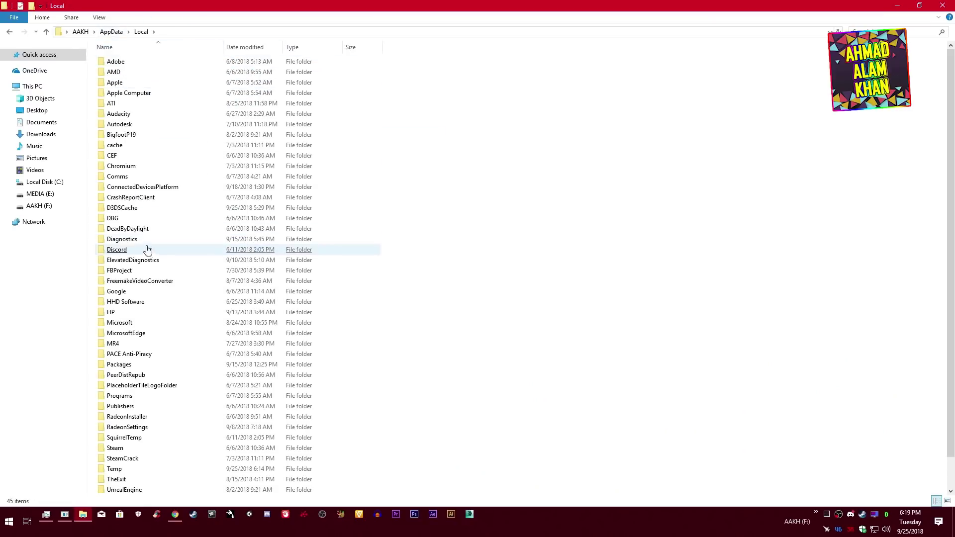
double_click(142, 228)
double_click(127, 63)
double_click(127, 63)
double_click(128, 62)
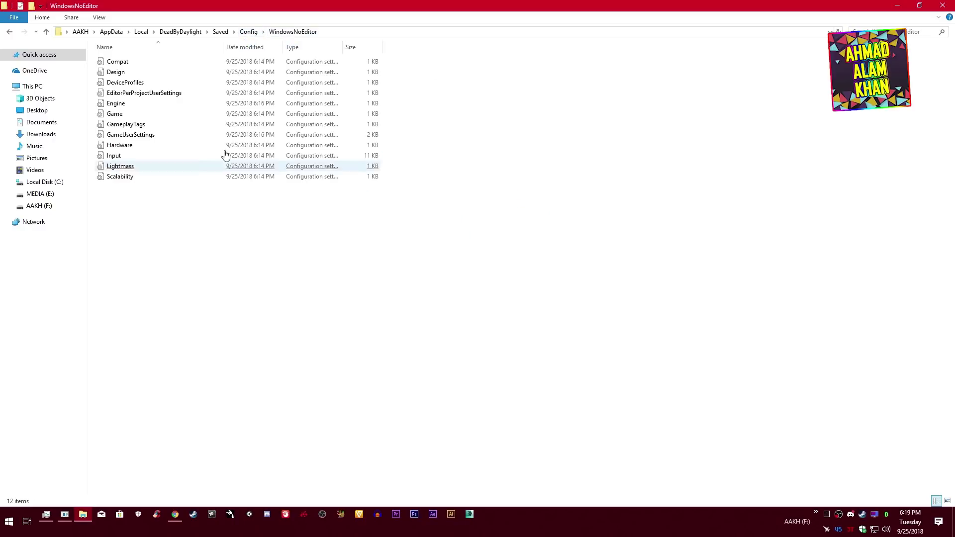
- Open GameUserSettings in Notepad and search to the VSync section
double_click(149, 136)
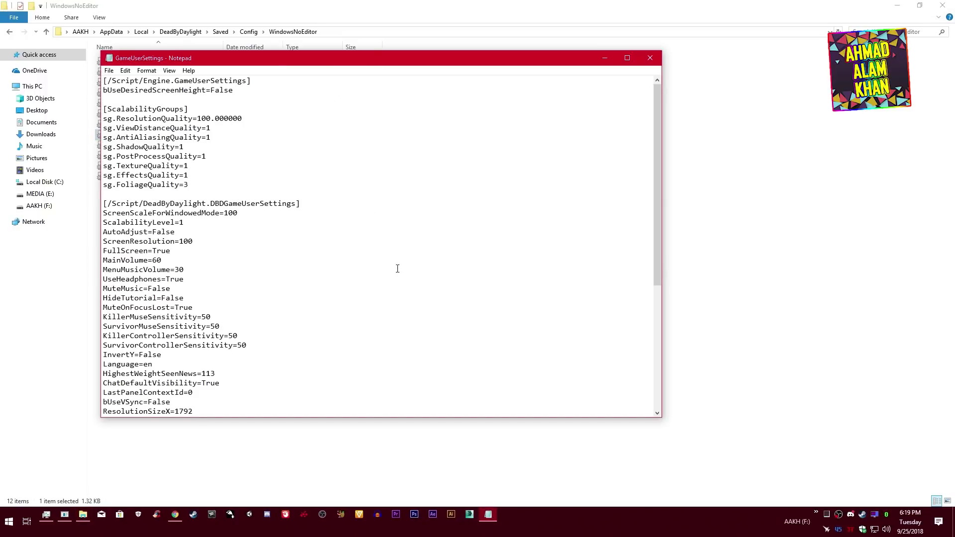
scroll(387, 252, down, 7)
scroll(381, 249, up, 7)
key(ctrl+f)
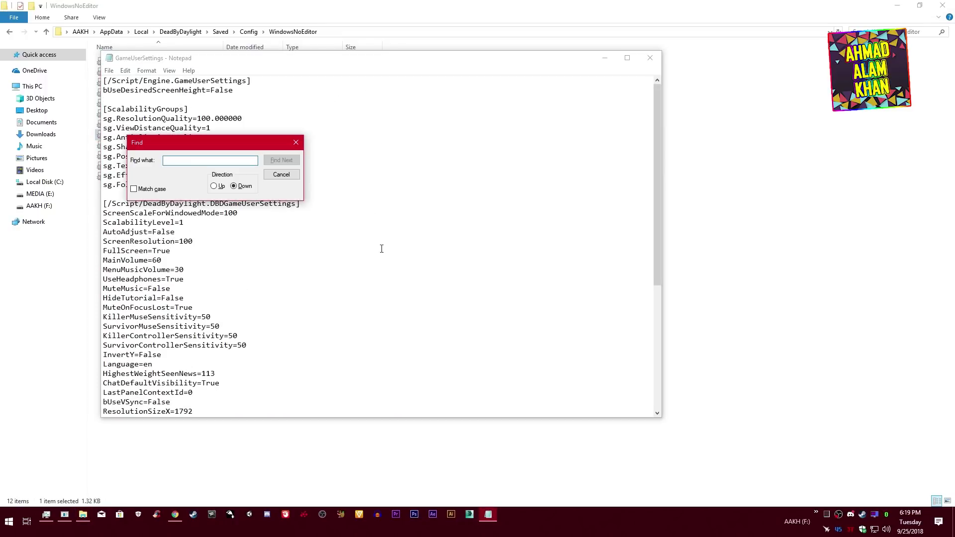
text(vsync)
key(Return)
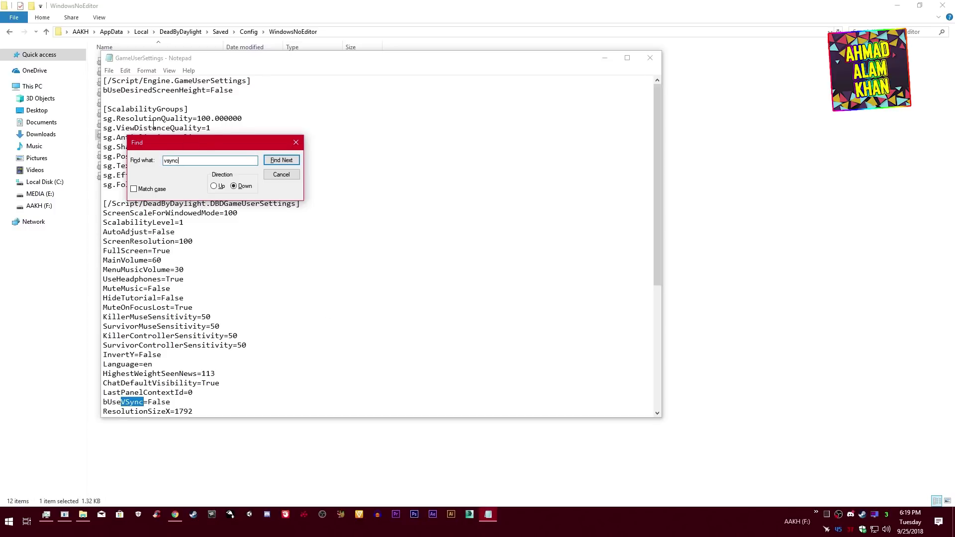
drag(196, 143, 337, 137)
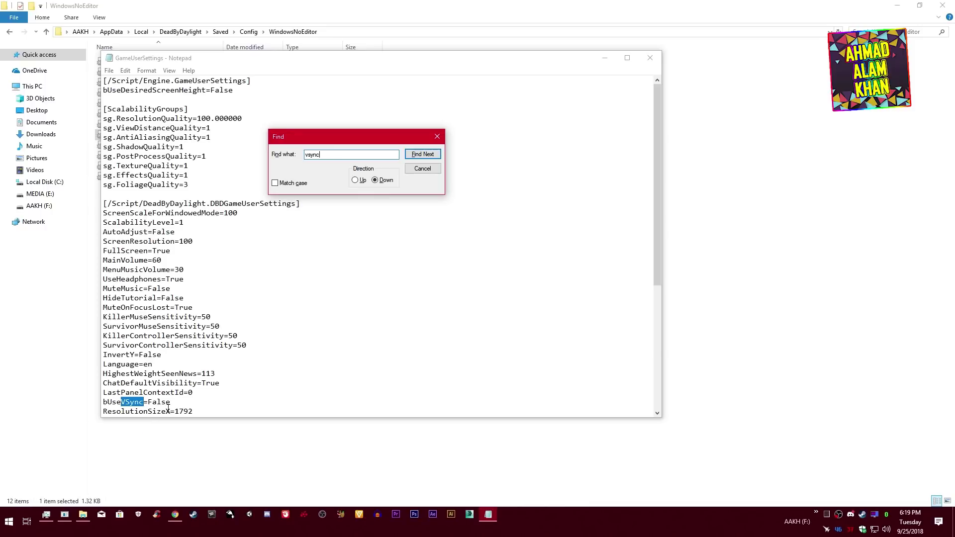
- Delete the .000000 decimals so the line reads FrameRateLimit=0
click(148, 403)
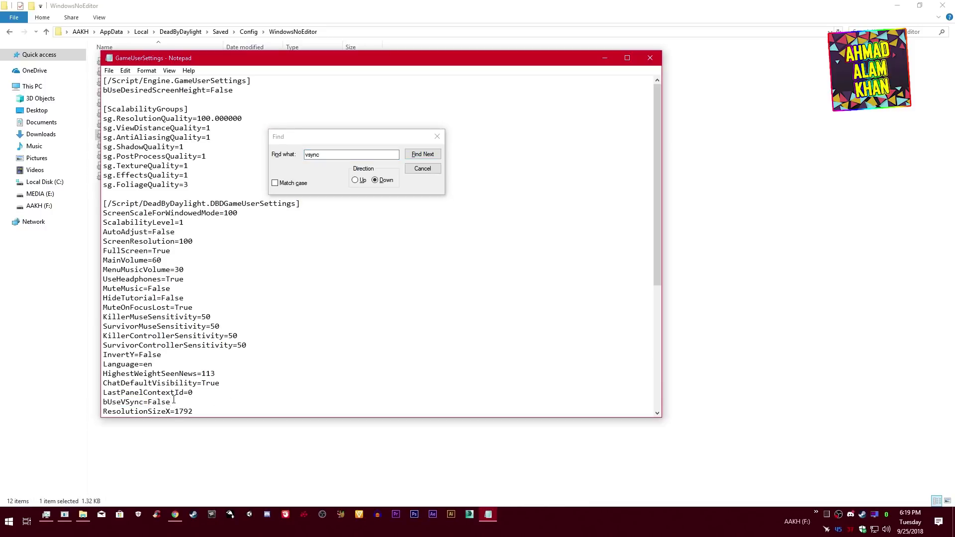
scroll(327, 330, down, 7)
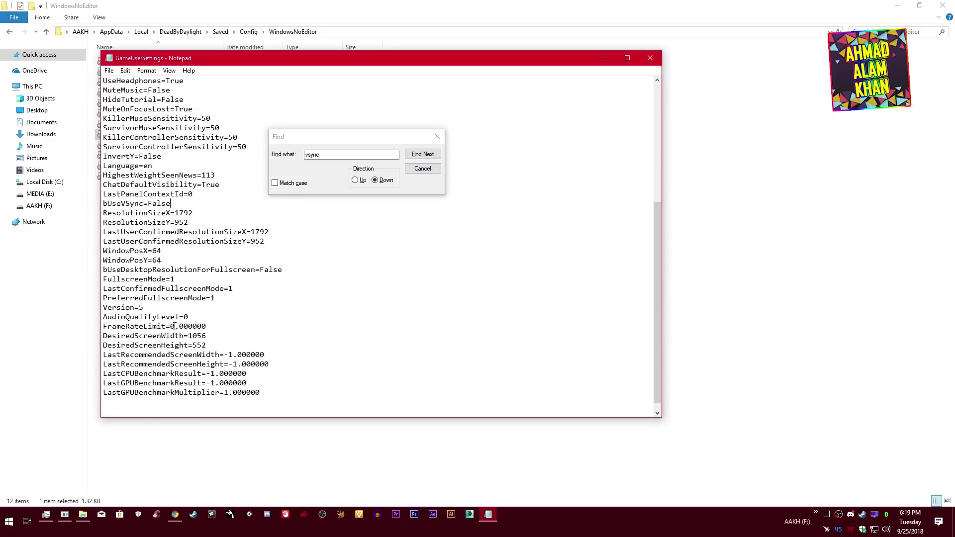
drag(175, 326, 207, 326)
key(BackSpace)
click(422, 168)
- Save GameUserSettings, close Notepad, and return to the desktop
click(108, 70)
click(124, 103)
click(648, 59)
key(super+d)
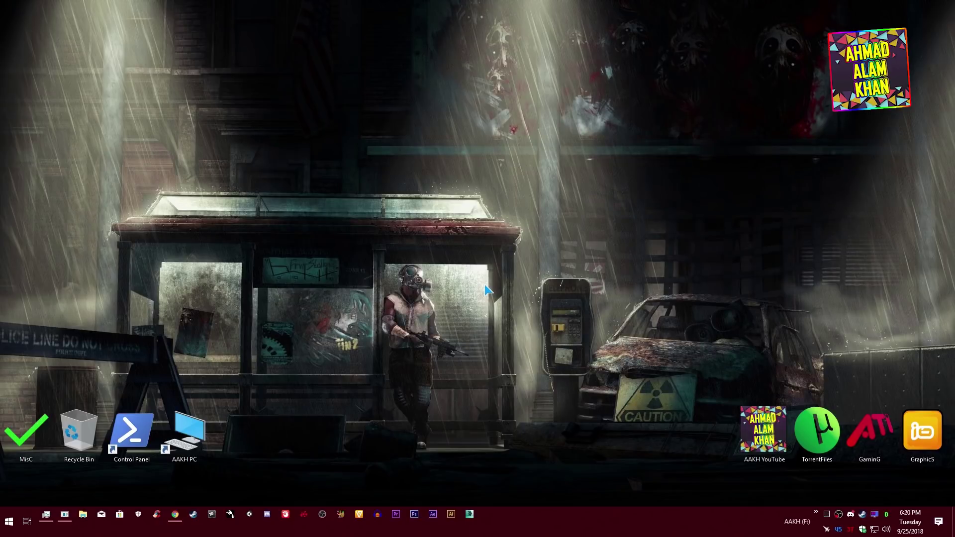
- In Display settings, choose a resolution lower than 1920 × 1080 from the Resolution list
right_click(456, 284)
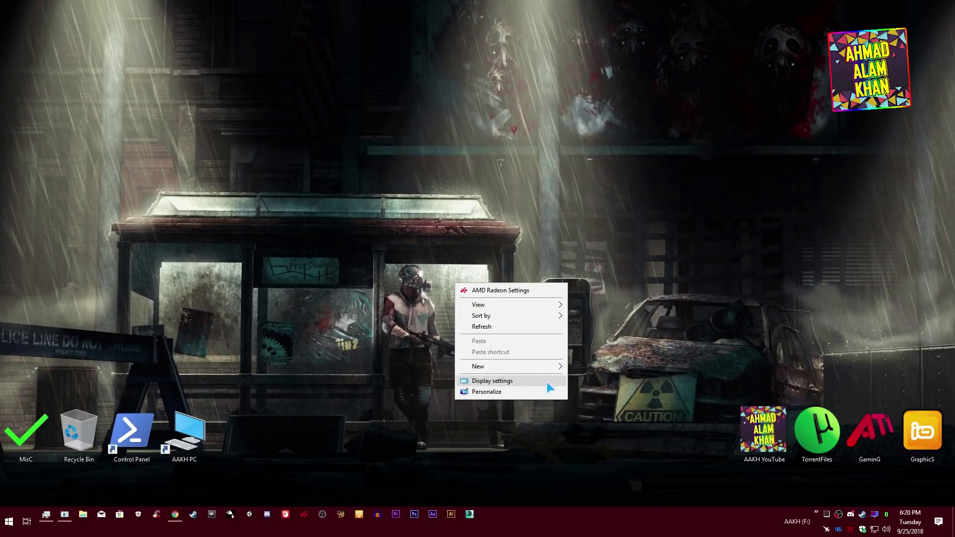
click(547, 382)
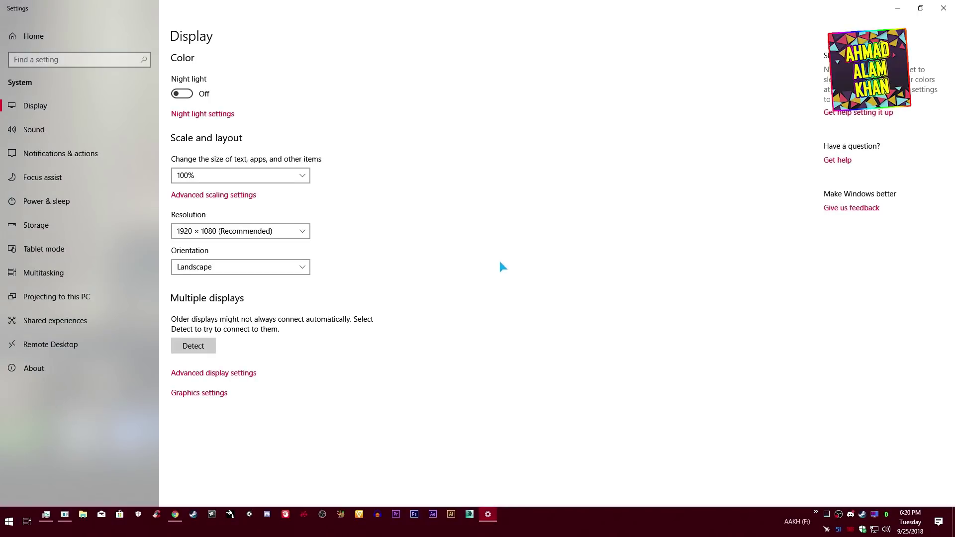
click(300, 234)
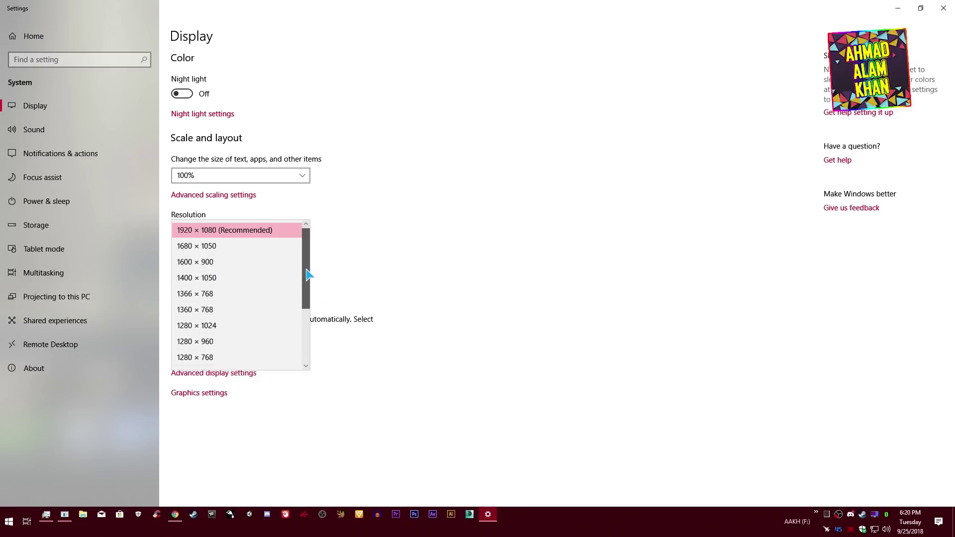
scroll(308, 274, down, 2)
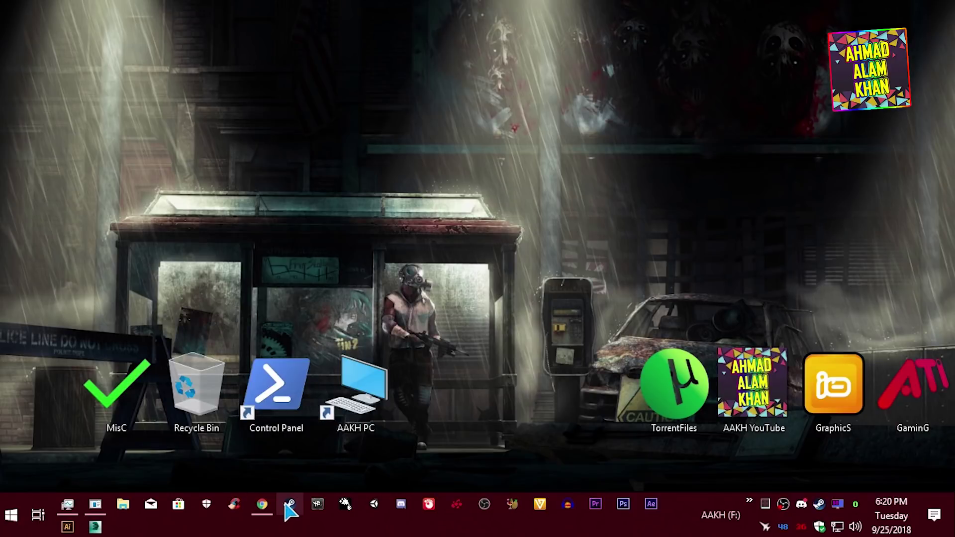
- Launch Dead by Daylight from the Steam taskbar icon's recent-games list
right_click(289, 503)
click(287, 132)
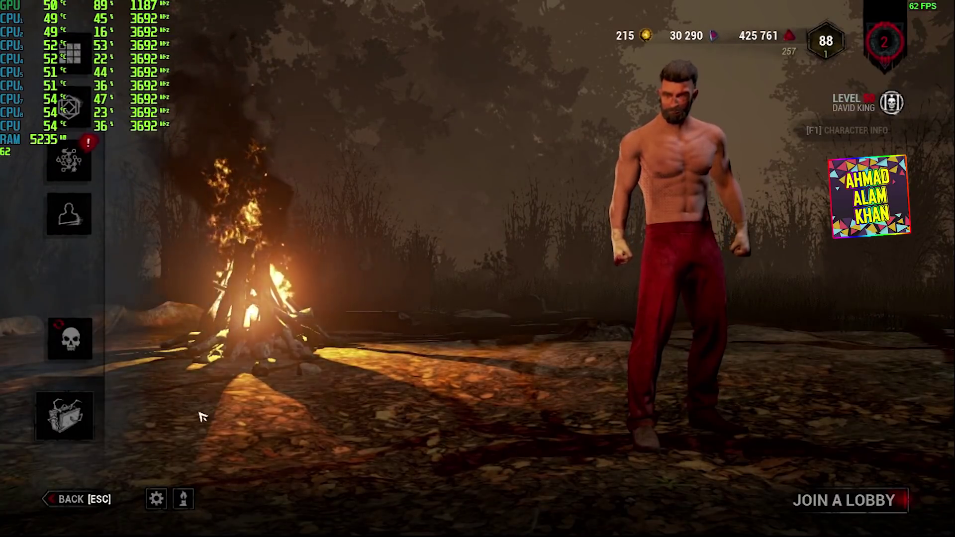
- Glance at the settings, then switch to the killer side to play The Clown
click(155, 499)
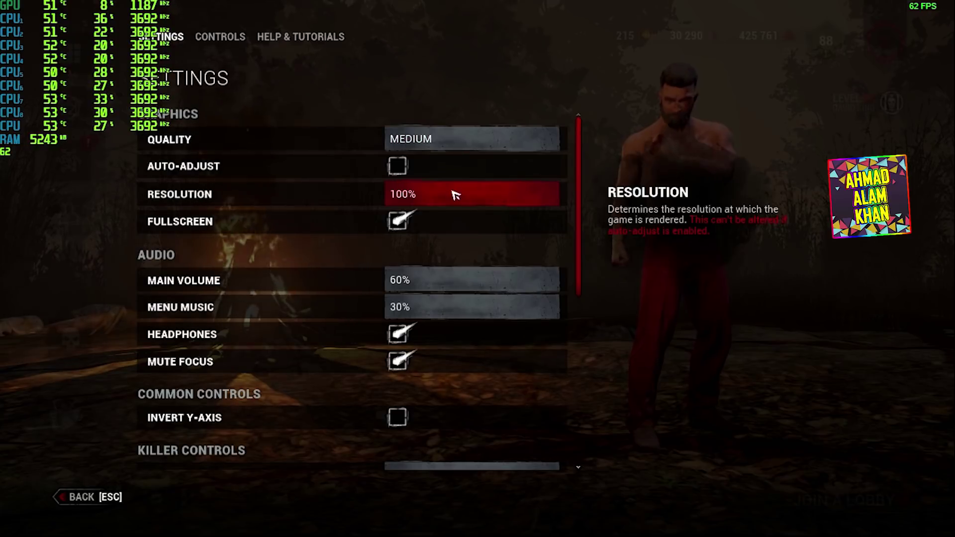
key(Escape)
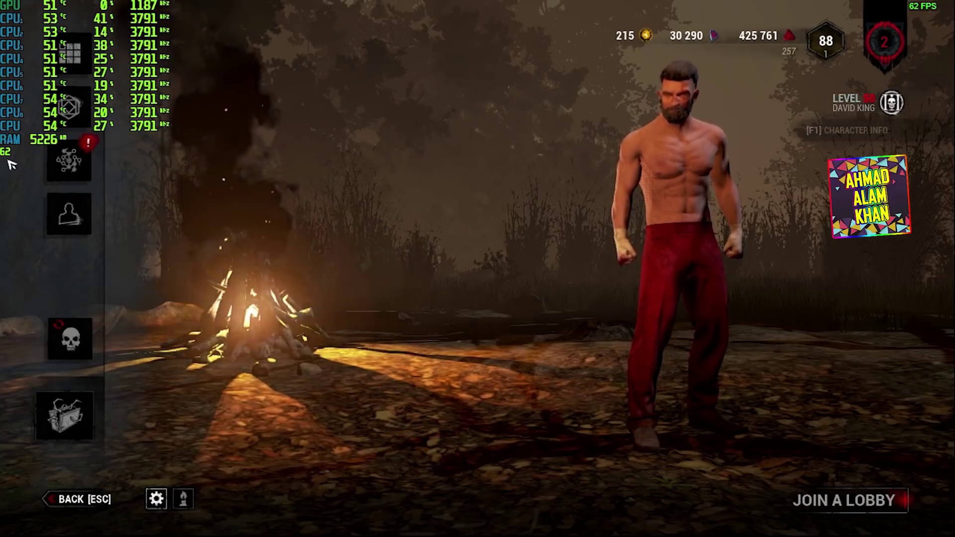
click(70, 339)
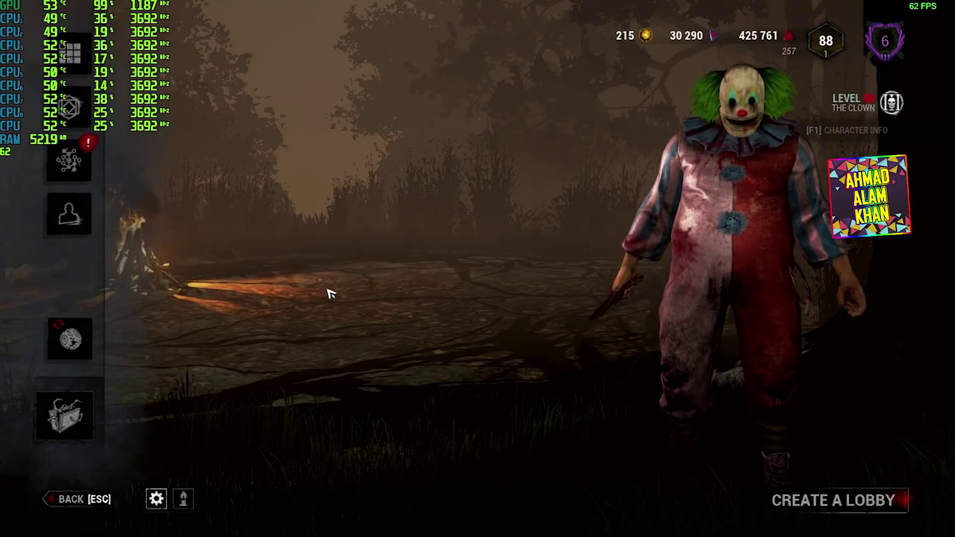
- Set Quality to LOW and rendering Resolution to 35%, then return to the lobby
click(156, 497)
click(437, 140)
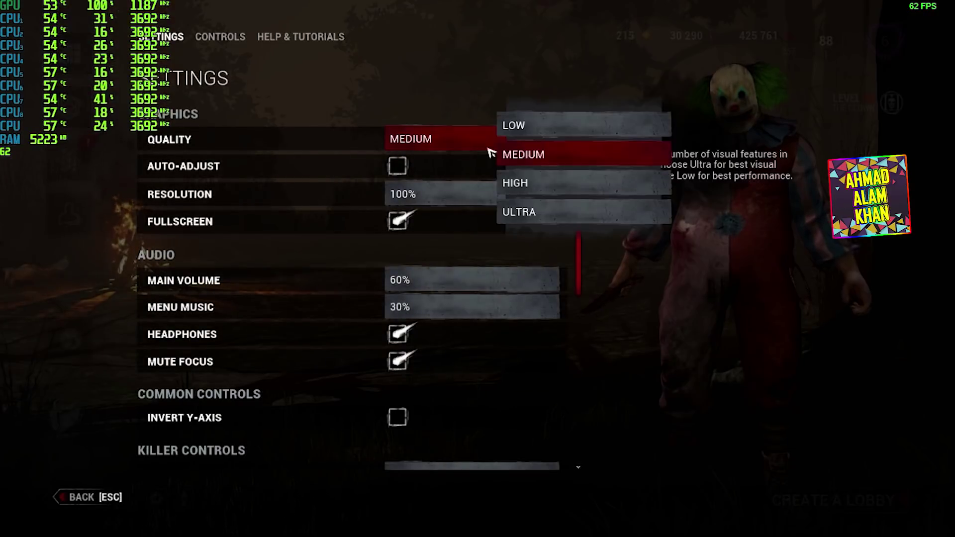
click(566, 126)
click(418, 196)
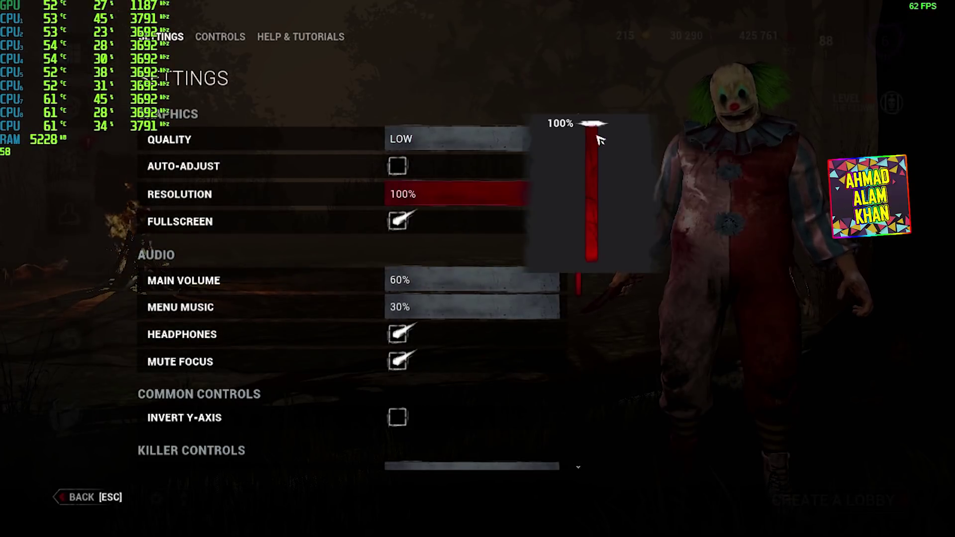
click(599, 134)
drag(601, 156, 610, 214)
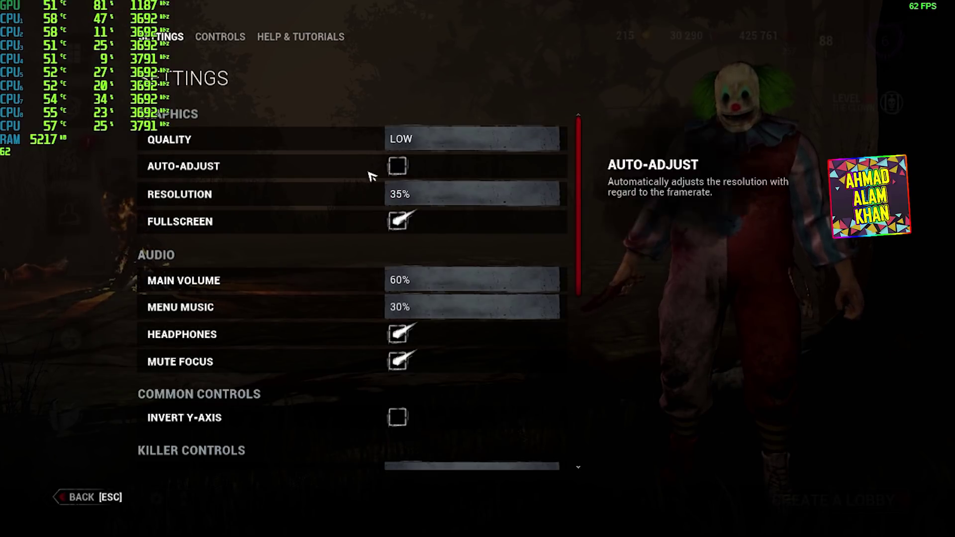
click(106, 499)
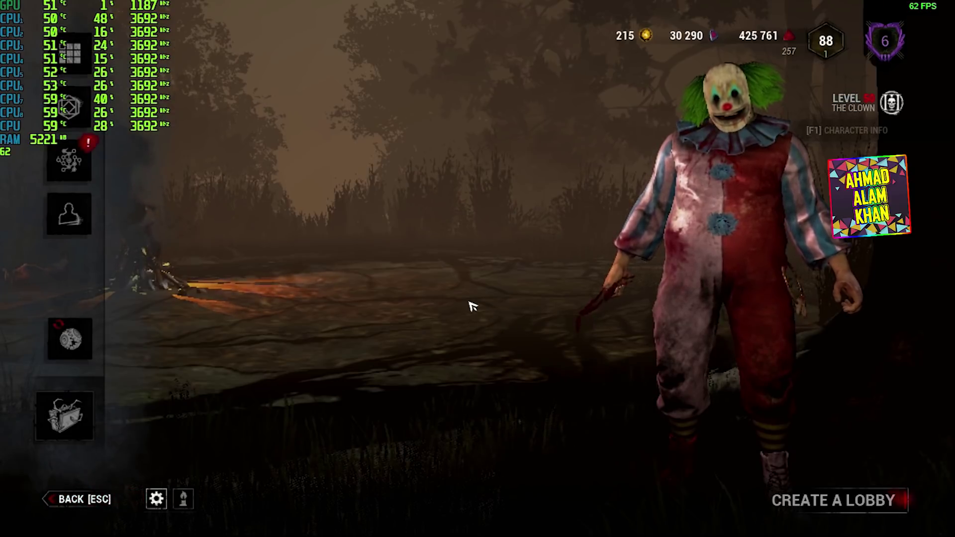